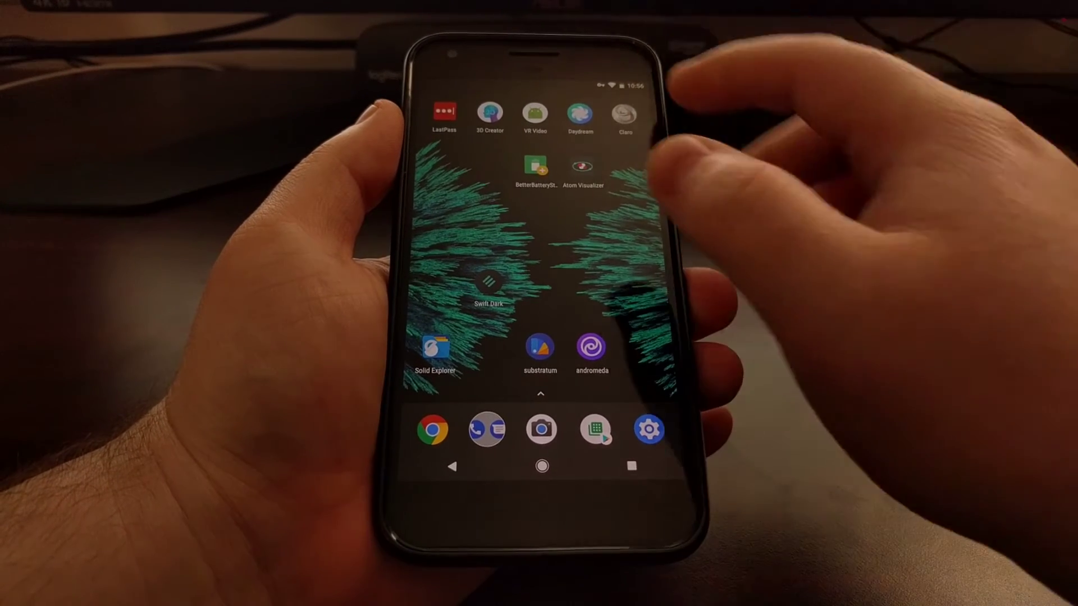
- Look over the full quick settings panel, then launch Substratum from the home screen
{"action": "left_click_drag", "start_coordinate": [539, 85], "coordinate": [539, 212]}
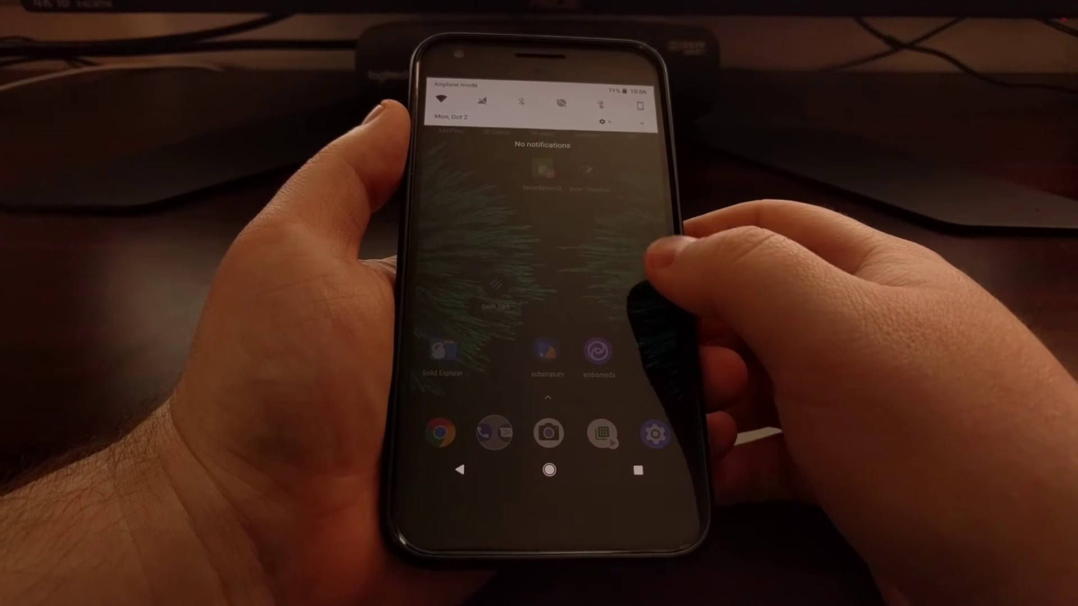
{"action": "mouse_move", "coordinate": [539, 118]}
{"action": "left_mouse_down"}
{"action": "mouse_move", "coordinate": [539, 194]}
{"action": "mouse_move", "coordinate": [539, 85]}
{"action": "left_mouse_up"}
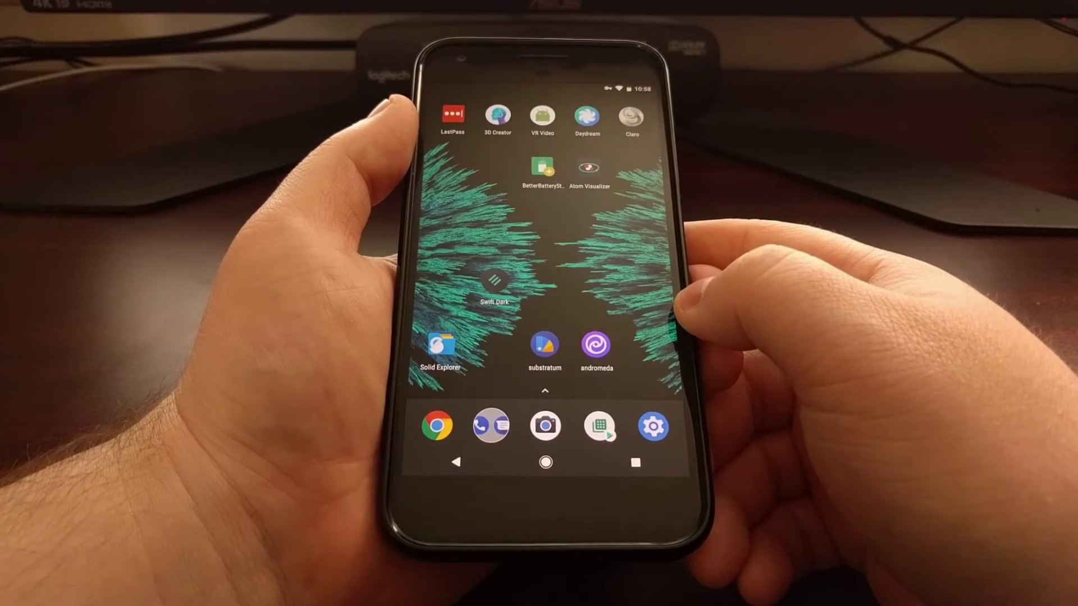
{"action": "left_click", "coordinate": [544, 345]}
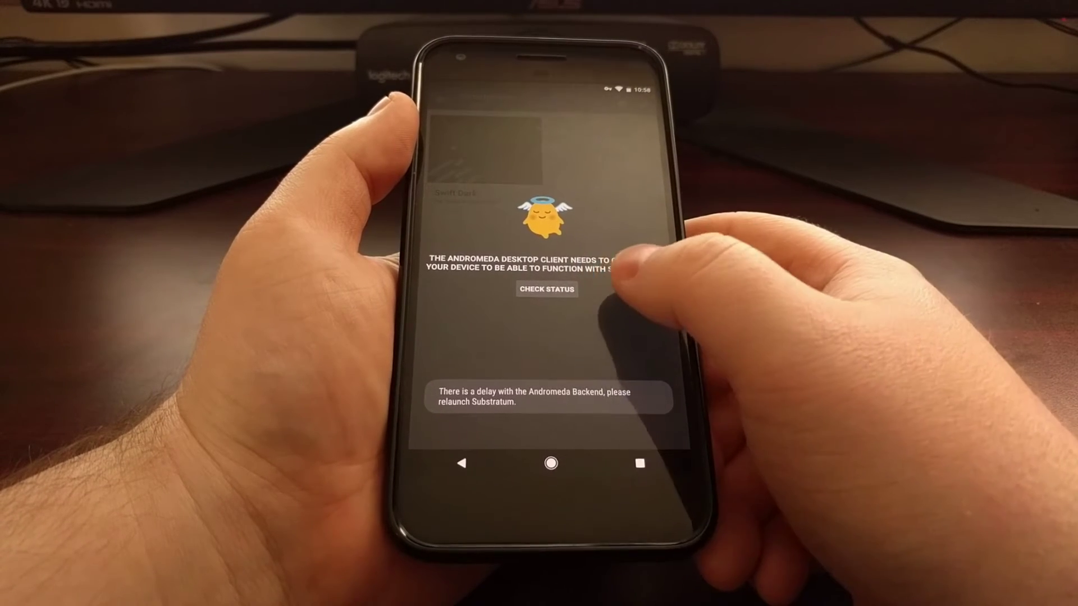
- Check the Andromeda connection status from the warning screen; it reports Disconnected
{"action": "left_click", "coordinate": [547, 289]}
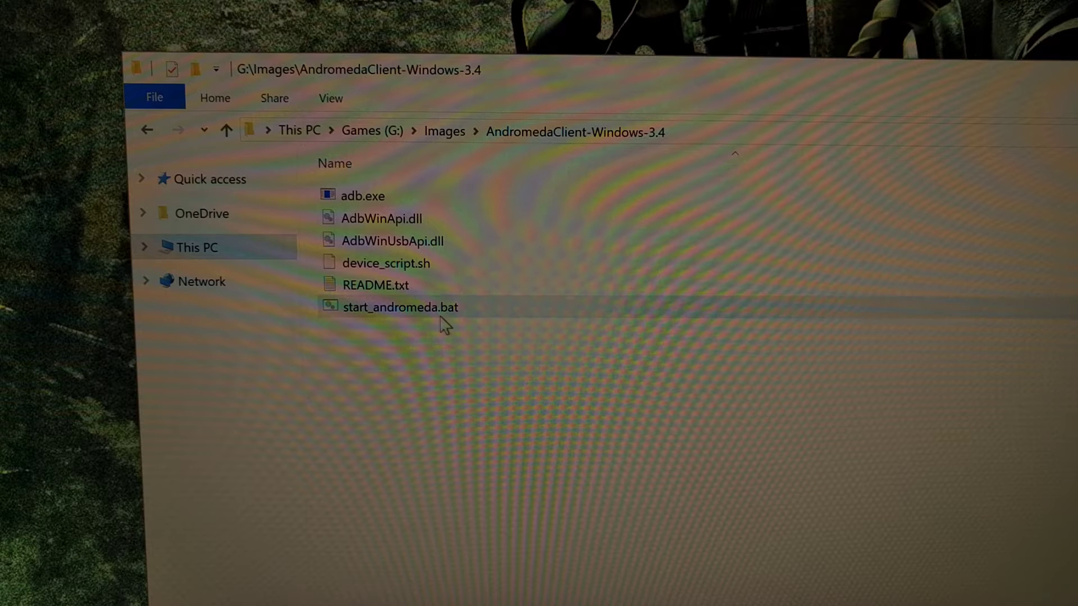
{"action": "mouse_move", "coordinate": [401, 307]}
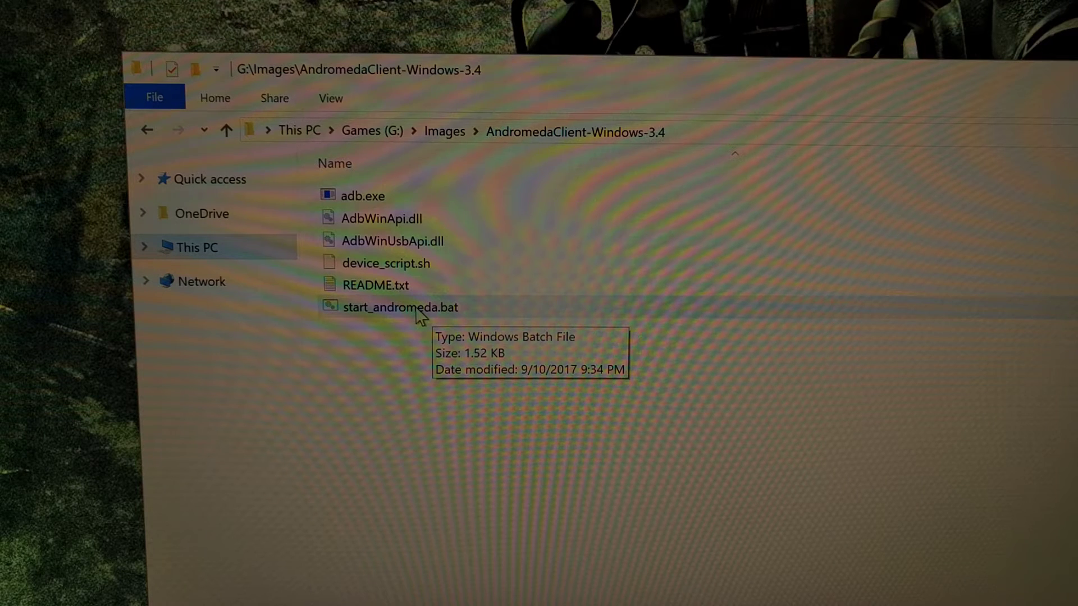
- Run start_andromeda.bat from the AndromedaClient-Windows-3.4 folder
{"action": "double_click", "coordinate": [415, 307]}
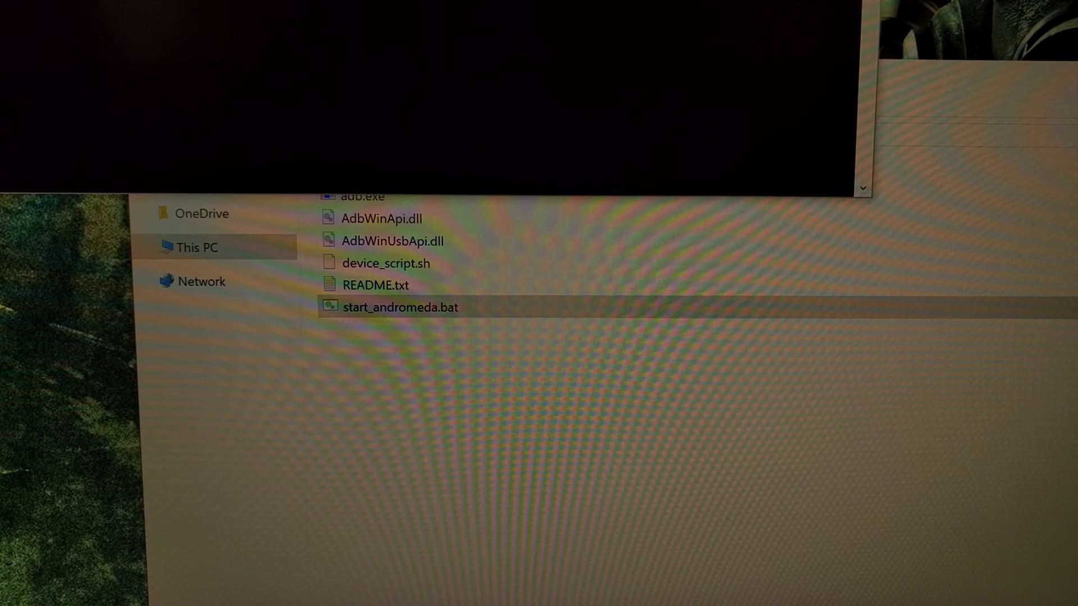
- Bring the console window into view and continue past the script's device warning
{"action": "left_click_drag", "start_coordinate": [521, 0], "coordinate": [731, 108]}
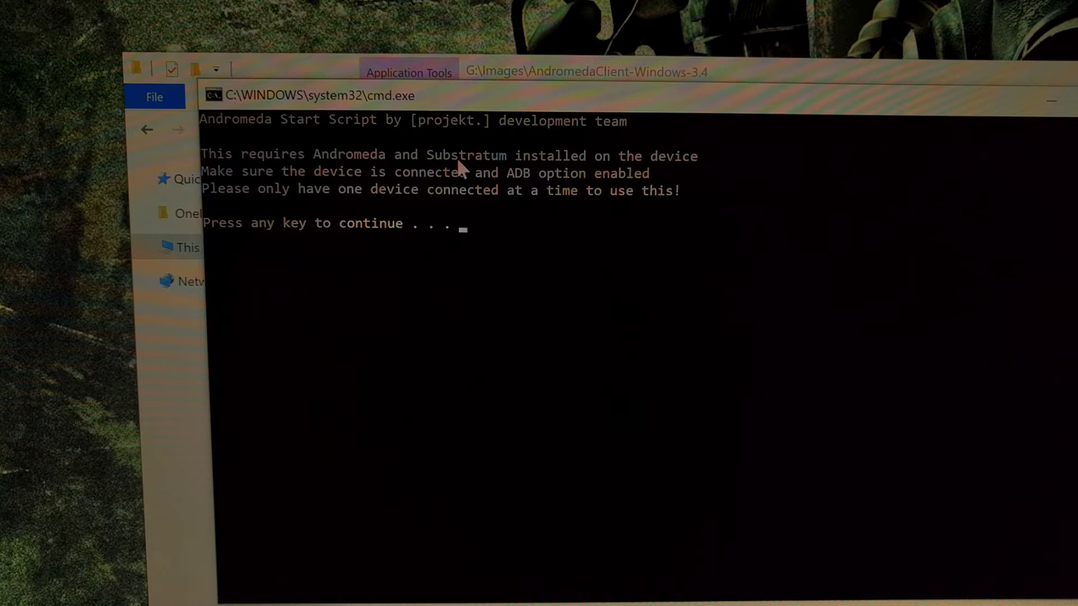
{"action": "key", "text": "Return"}
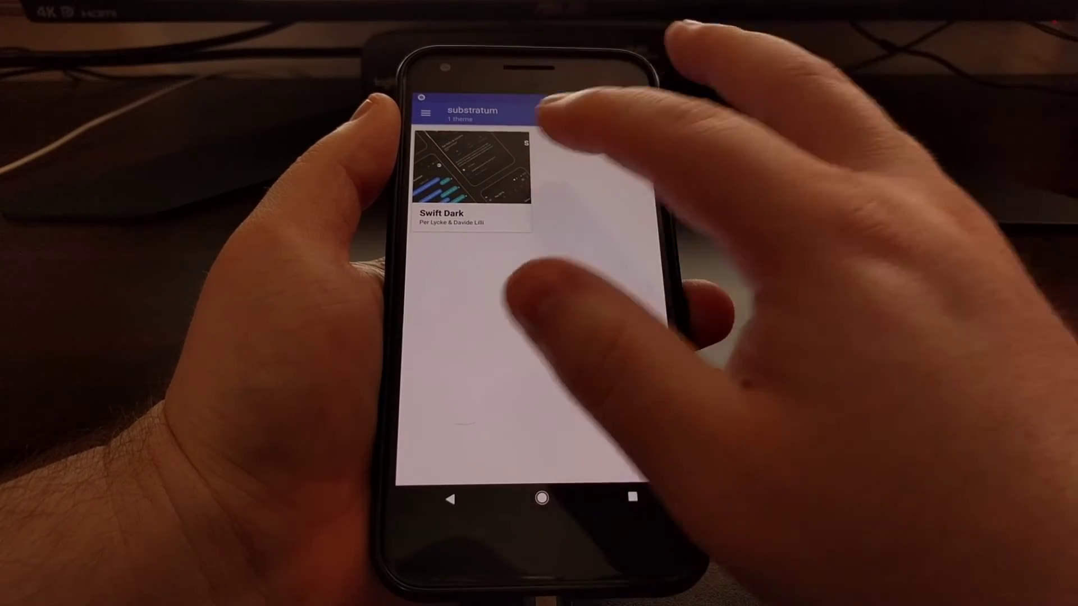
- Open Swift Dark, choose Android 8 - Nexus or Pixel, and select every overlay
{"action": "left_click", "coordinate": [470, 193]}
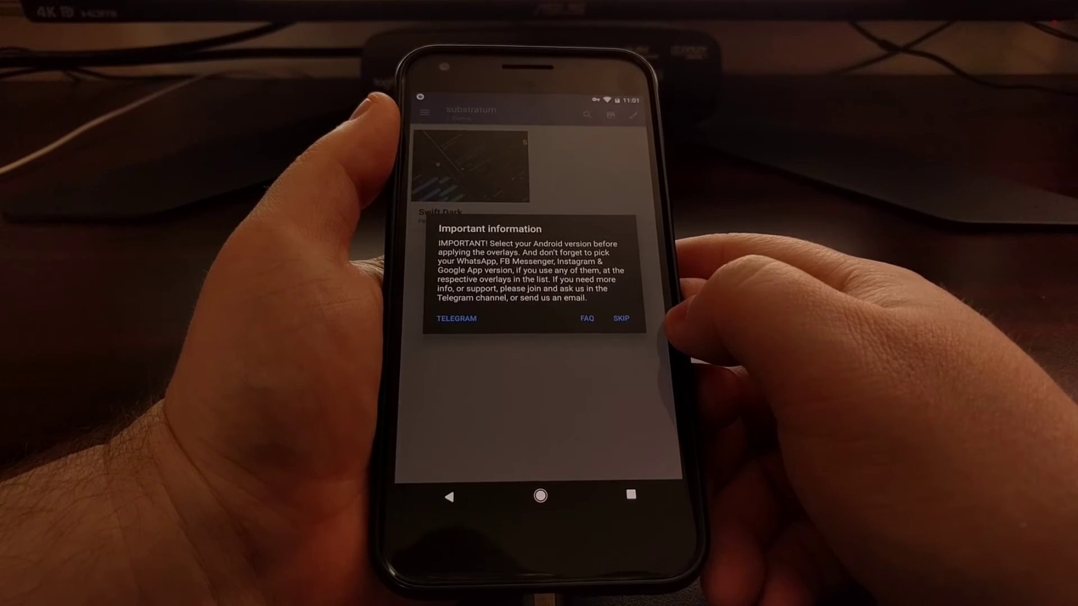
{"action": "left_click", "coordinate": [622, 319]}
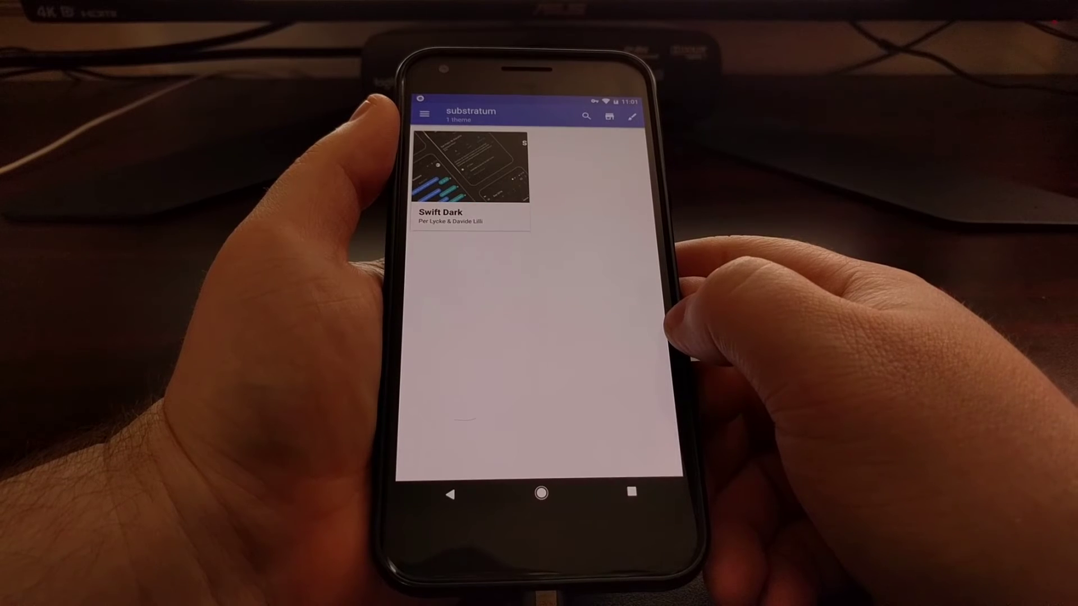
{"action": "left_click", "coordinate": [468, 177]}
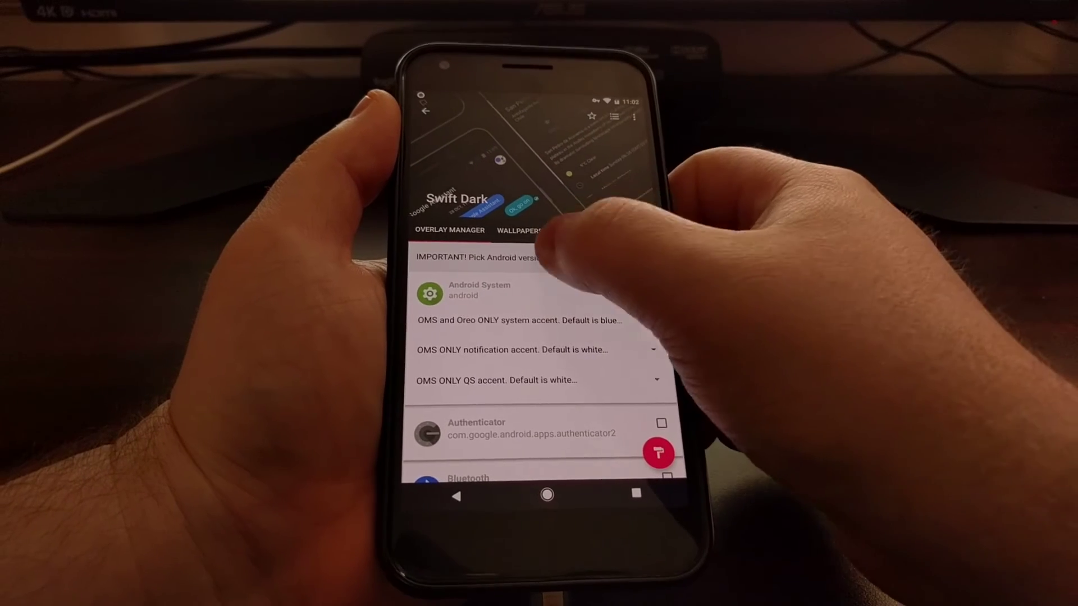
{"action": "left_click", "coordinate": [582, 258]}
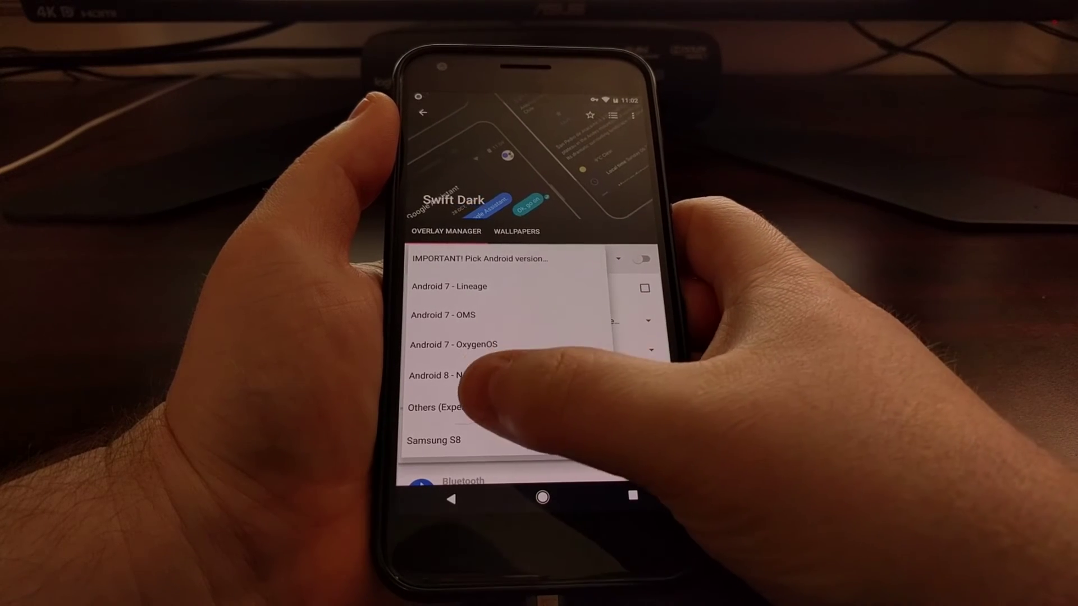
{"action": "left_click", "coordinate": [447, 375]}
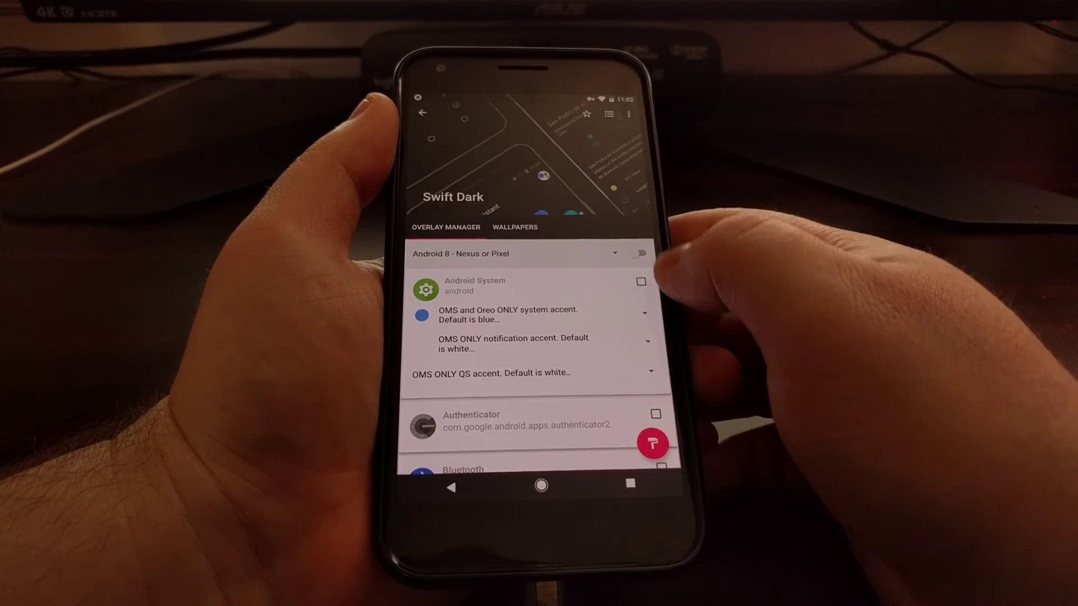
{"action": "left_click", "coordinate": [641, 256]}
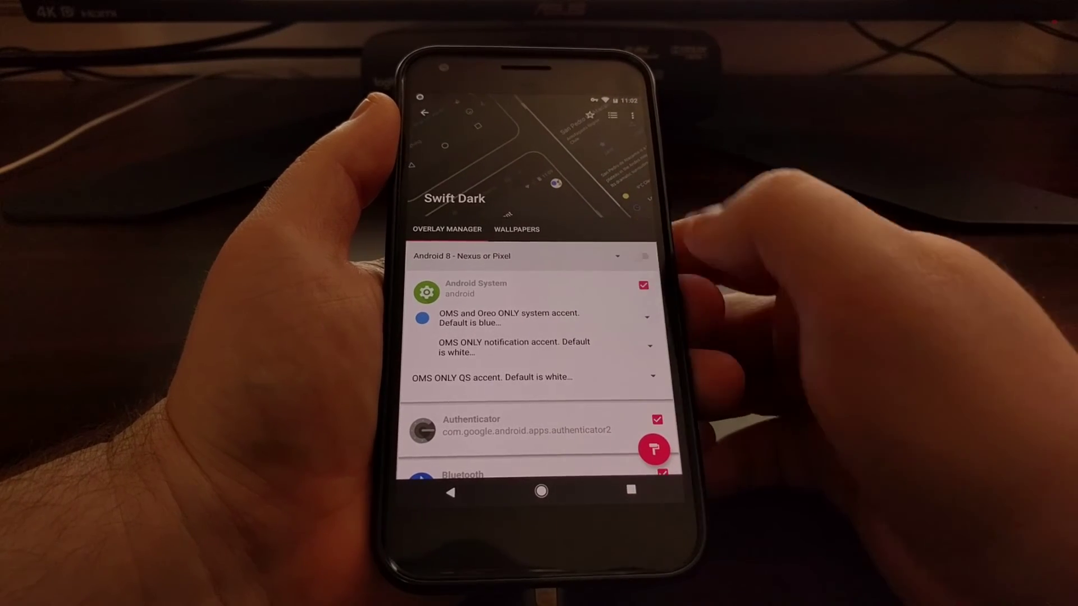
{"action": "scroll", "coordinate": [539, 353], "scroll_direction": "down", "scroll_amount": 5}
{"action": "scroll", "coordinate": [540, 354], "scroll_direction": "down", "scroll_amount": 5}
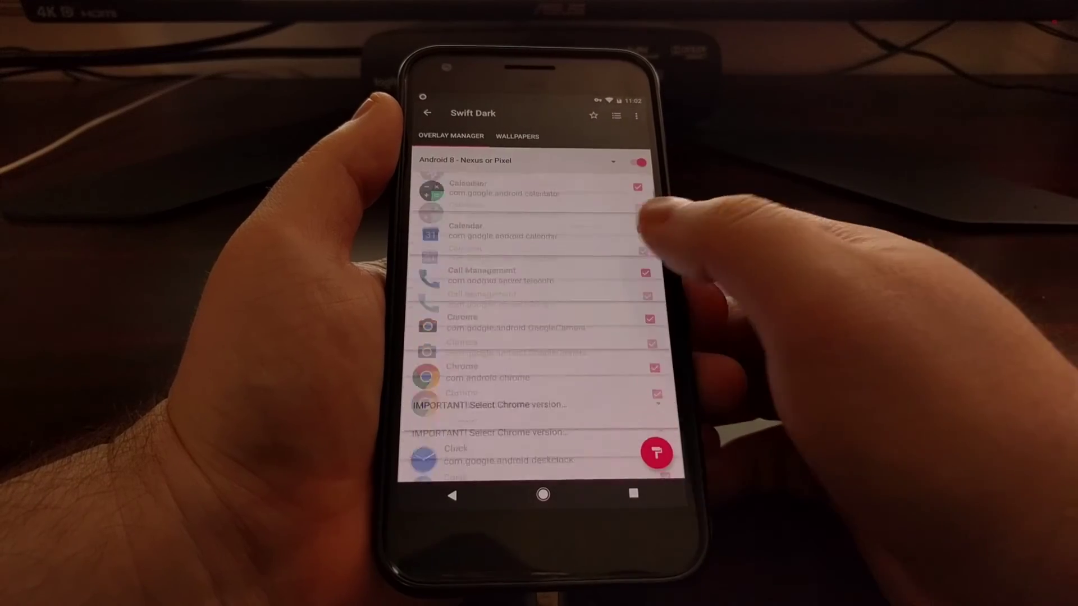
{"action": "scroll", "coordinate": [539, 354], "scroll_direction": "down", "scroll_amount": 5}
{"action": "scroll", "coordinate": [539, 354], "scroll_direction": "down", "scroll_amount": 3}
{"action": "scroll", "coordinate": [539, 337], "scroll_direction": "down", "scroll_amount": 5}
{"action": "scroll", "coordinate": [539, 336], "scroll_direction": "down", "scroll_amount": 5}
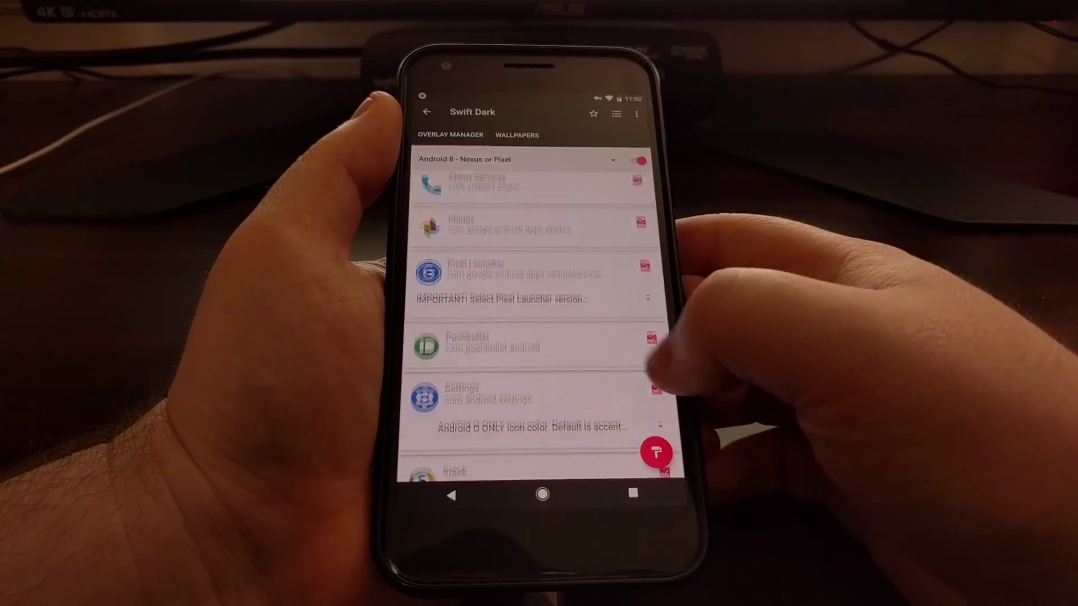
{"action": "scroll", "coordinate": [539, 337], "scroll_direction": "down", "scroll_amount": 5}
{"action": "scroll", "coordinate": [539, 320], "scroll_direction": "up", "scroll_amount": 3}
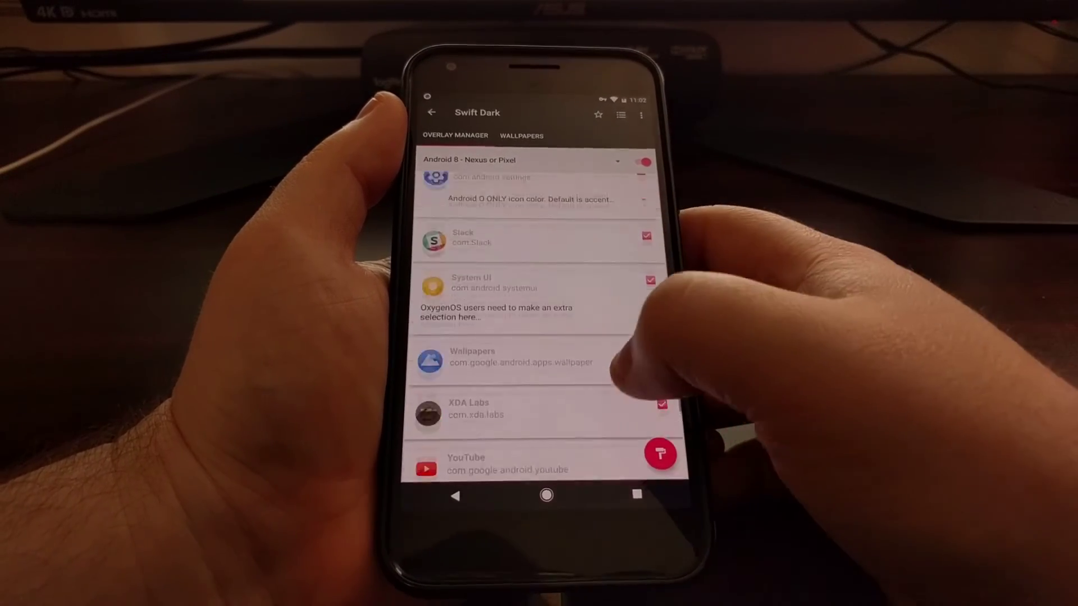
{"action": "scroll", "coordinate": [539, 320], "scroll_direction": "up", "scroll_amount": 2}
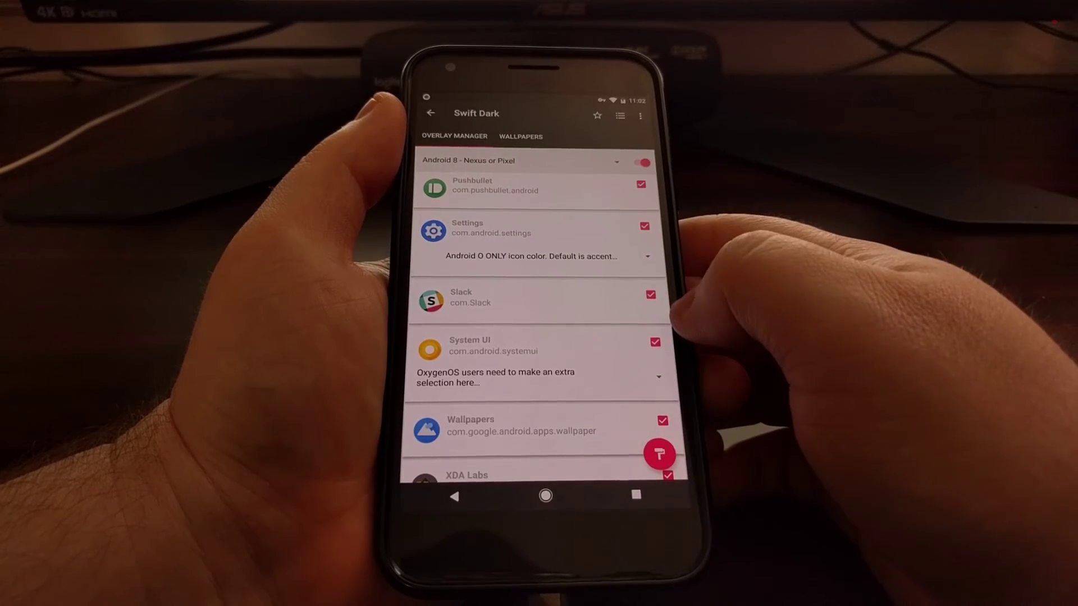
{"action": "scroll", "coordinate": [539, 320], "scroll_direction": "up", "scroll_amount": 2}
{"action": "scroll", "coordinate": [540, 320], "scroll_direction": "up", "scroll_amount": 2}
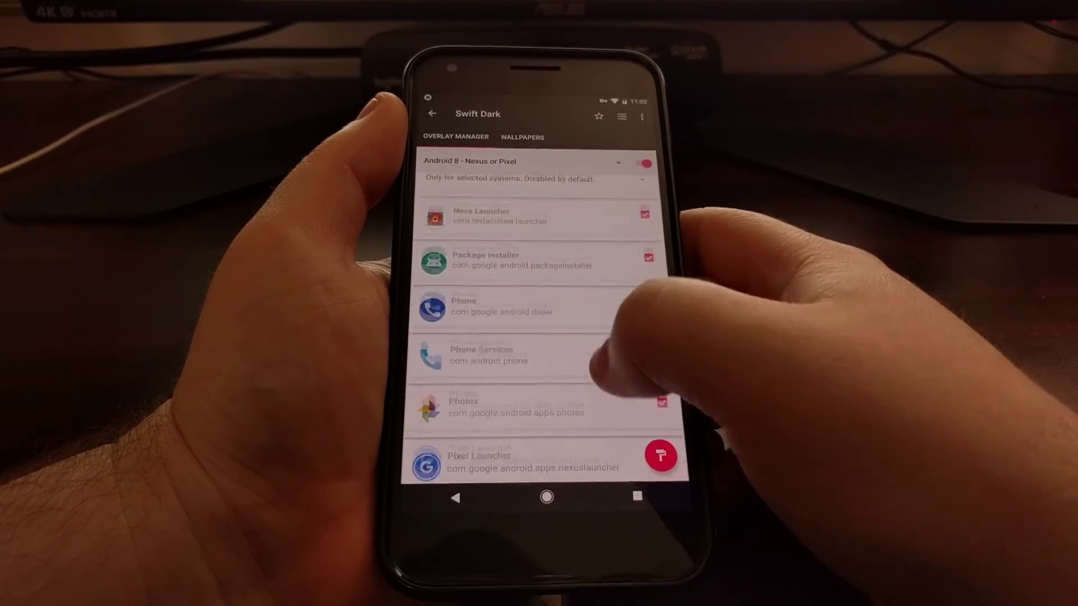
{"action": "scroll", "coordinate": [539, 321], "scroll_direction": "up", "scroll_amount": 2}
{"action": "scroll", "coordinate": [539, 320], "scroll_direction": "up", "scroll_amount": 2}
{"action": "scroll", "coordinate": [539, 320], "scroll_direction": "up", "scroll_amount": 2}
{"action": "scroll", "coordinate": [540, 321], "scroll_direction": "up", "scroll_amount": 2}
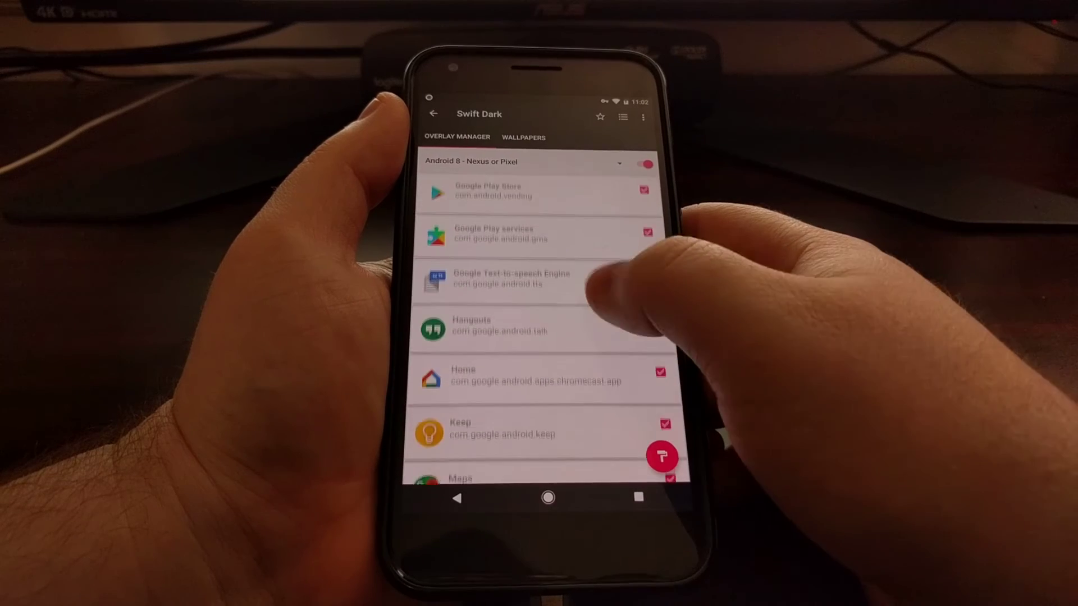
{"action": "scroll", "coordinate": [539, 320], "scroll_direction": "up", "scroll_amount": 2}
{"action": "scroll", "coordinate": [540, 321], "scroll_direction": "up", "scroll_amount": 1}
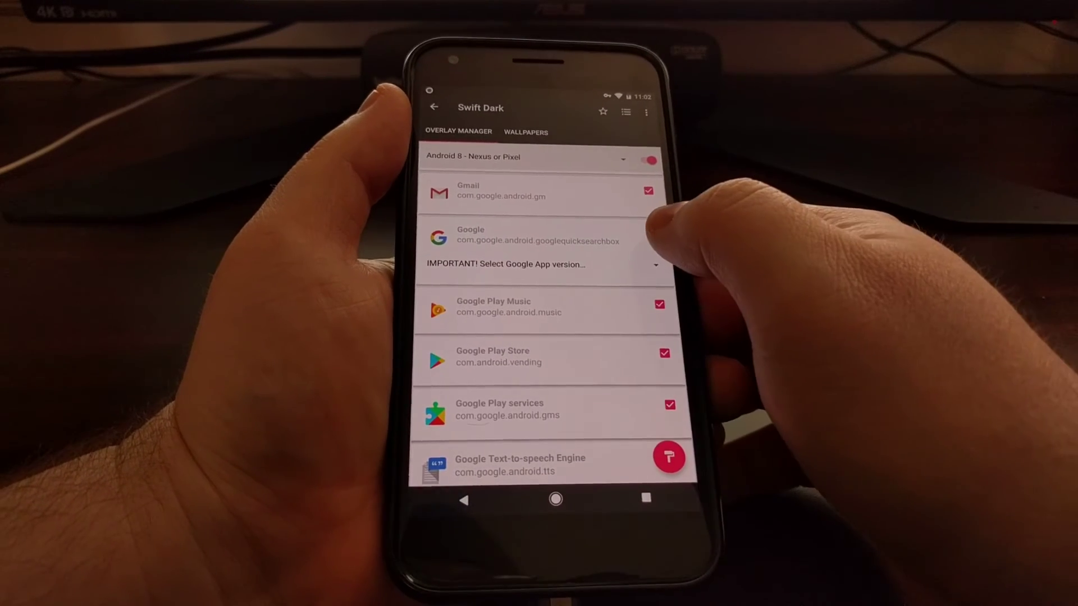
- Set the Google overlay to Stable Version 7 11 and show the build options
{"action": "left_click", "coordinate": [539, 264]}
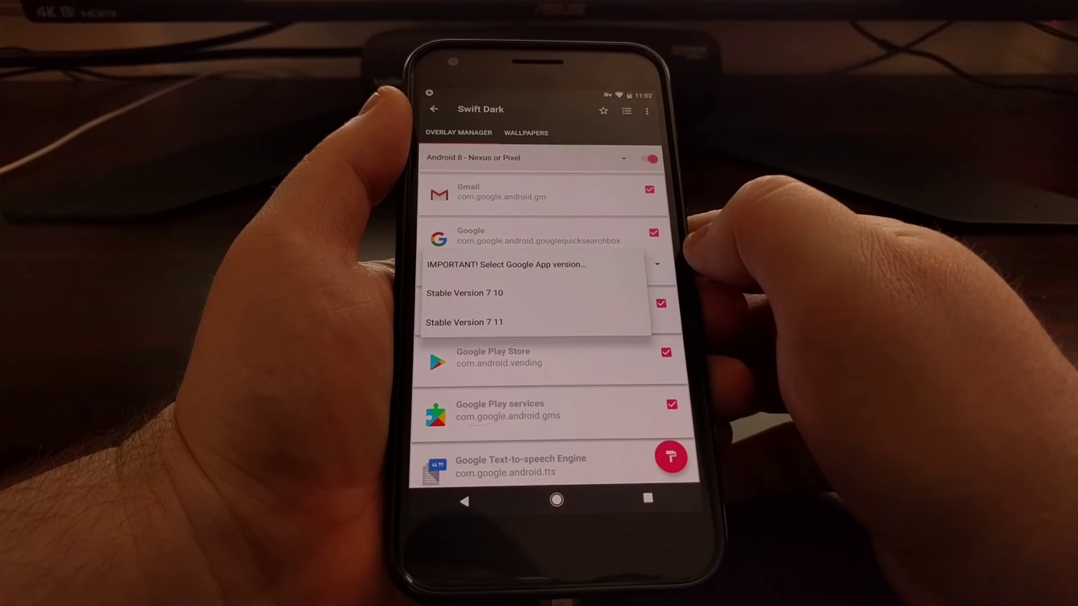
{"action": "left_click", "coordinate": [505, 322]}
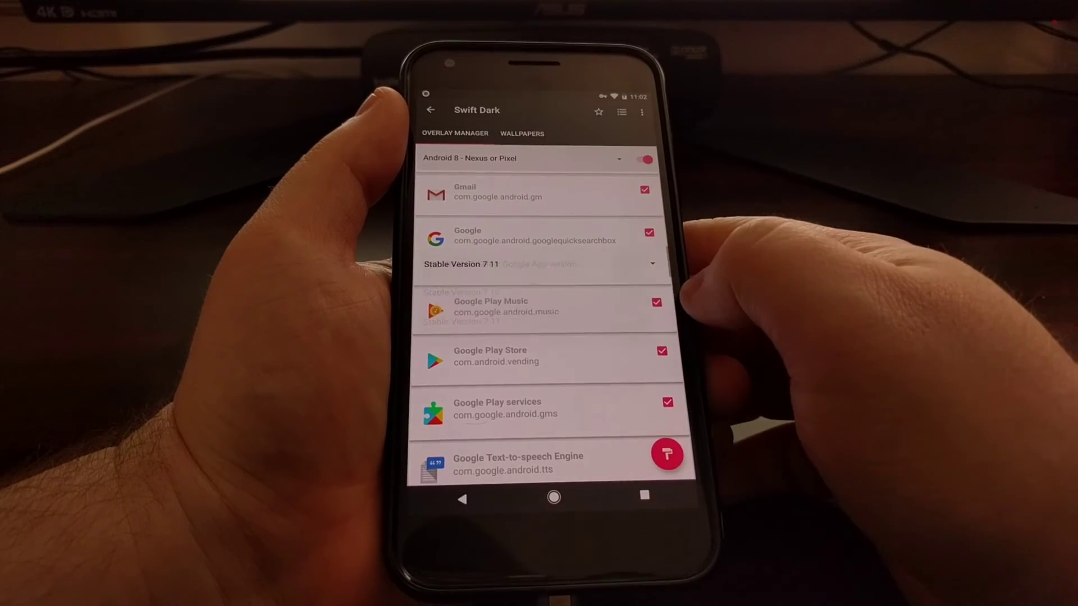
{"action": "left_click", "coordinate": [645, 447]}
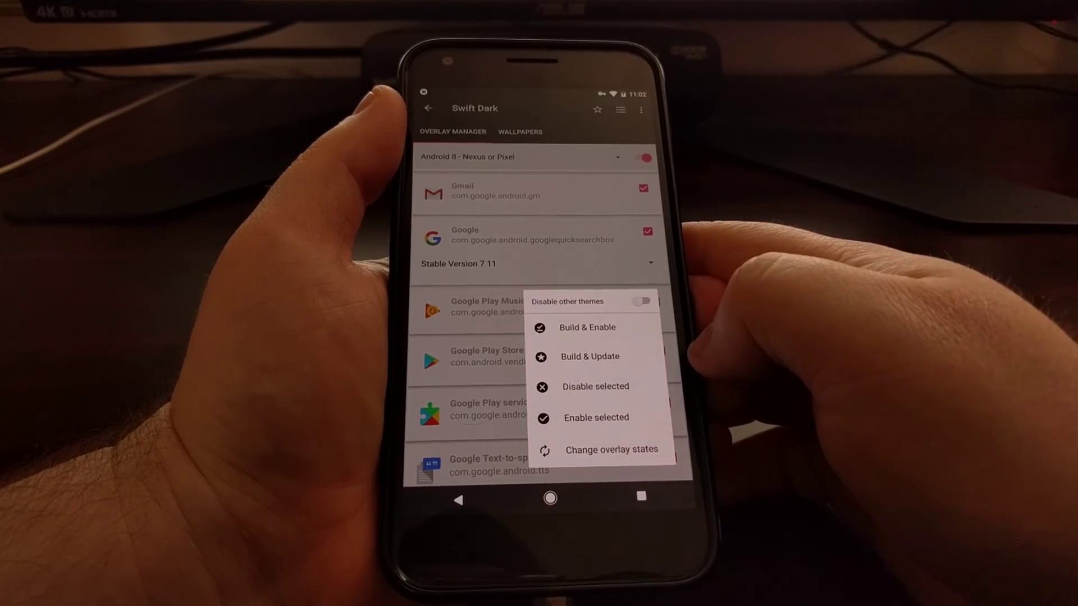
- Build & Enable the selected Swift Dark overlays, then return home once they are installed
{"action": "left_click", "coordinate": [590, 327]}
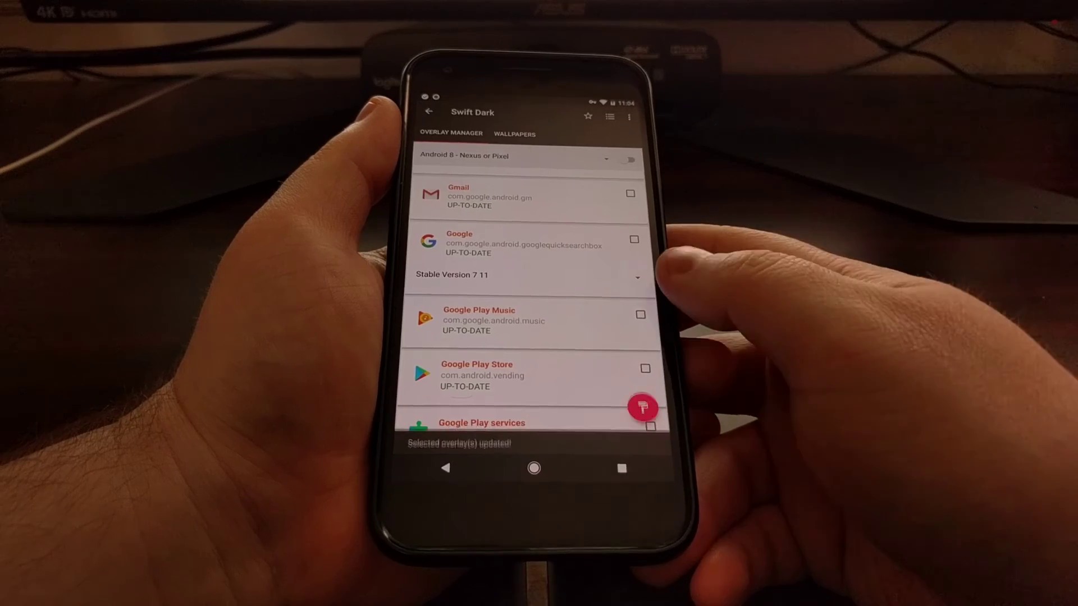
{"action": "left_click", "coordinate": [532, 465]}
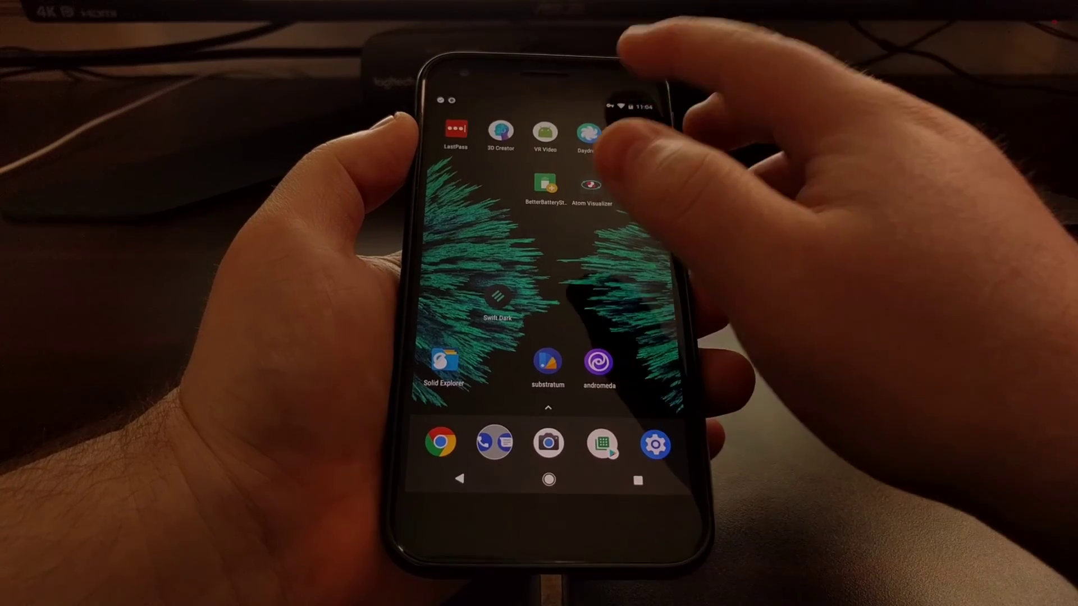
- Expand the now-dark quick settings fully, then collapse them to the compact header
{"action": "left_click_drag", "start_coordinate": [590, 93], "coordinate": [589, 278]}
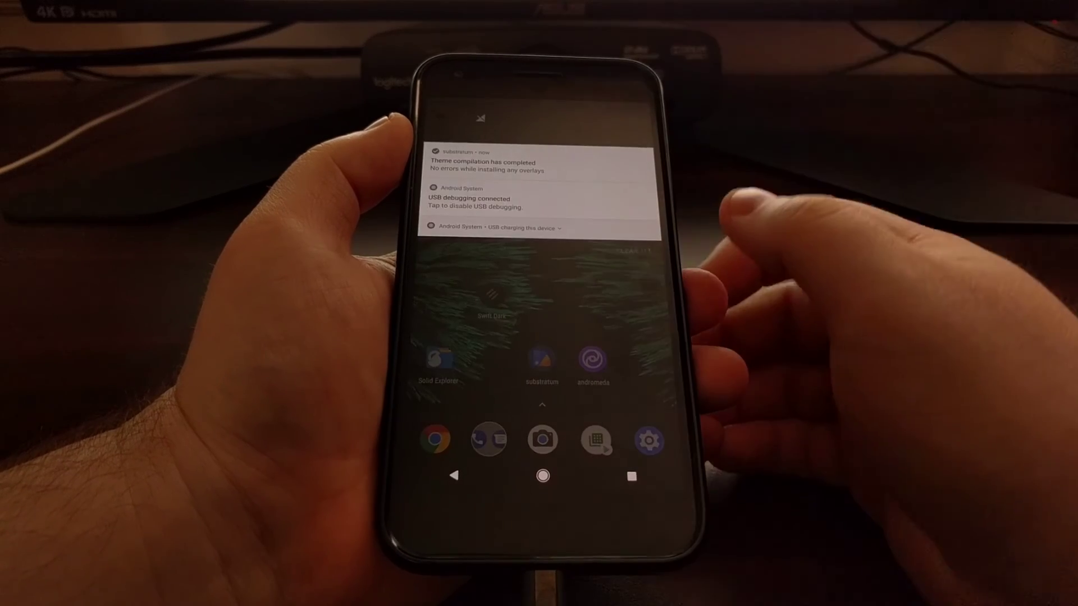
{"action": "left_click_drag", "start_coordinate": [590, 169], "coordinate": [589, 337]}
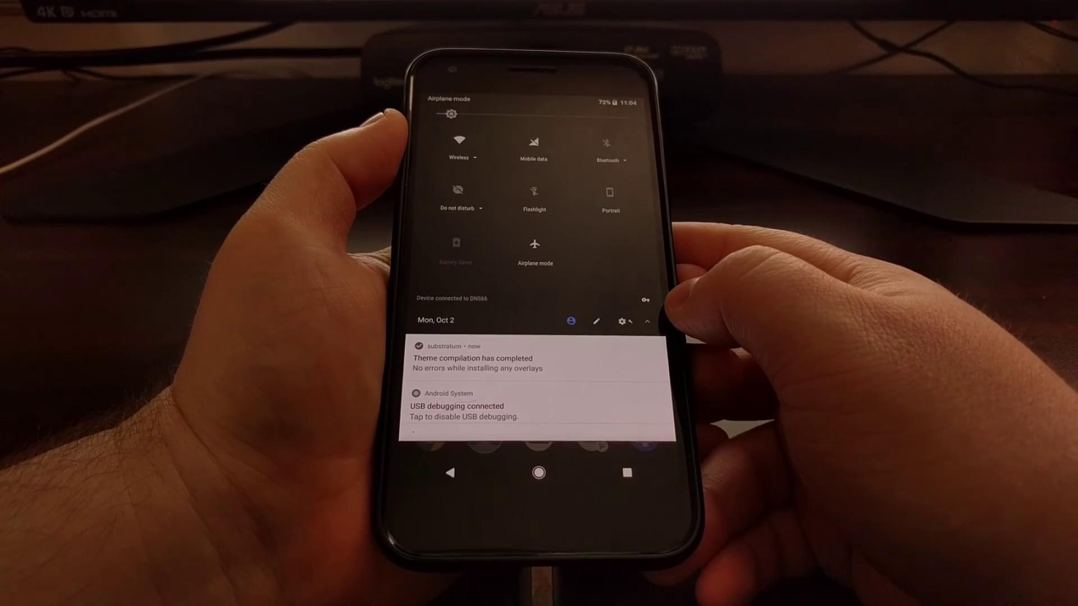
{"action": "left_click", "coordinate": [646, 321]}
- Open the Settings app to confirm its dark styling, then close it
{"action": "left_click", "coordinate": [591, 131]}
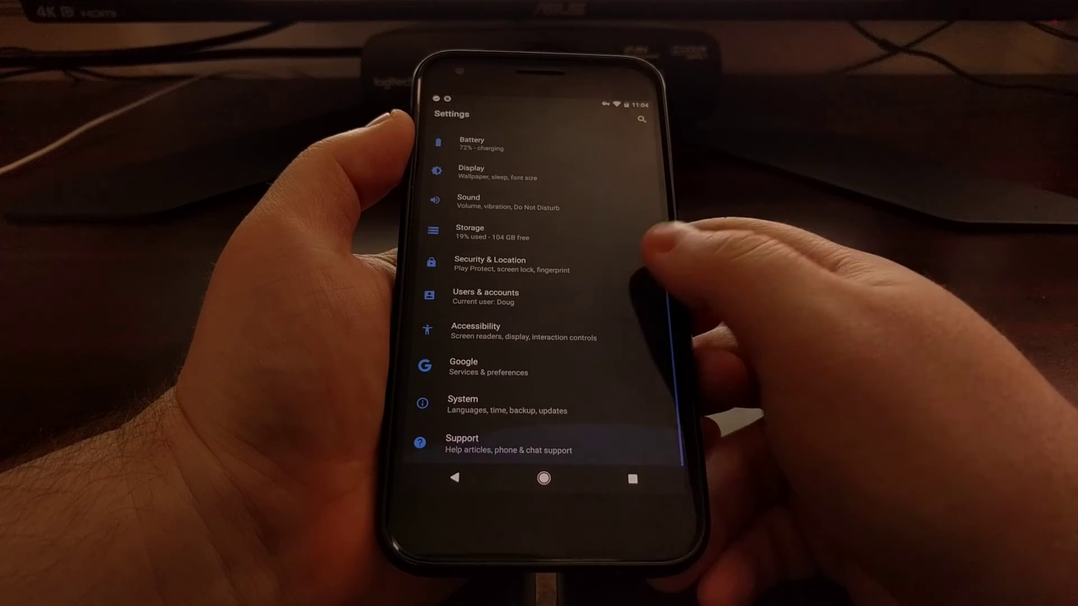
{"action": "scroll", "coordinate": [542, 294], "scroll_direction": "up", "scroll_amount": 3}
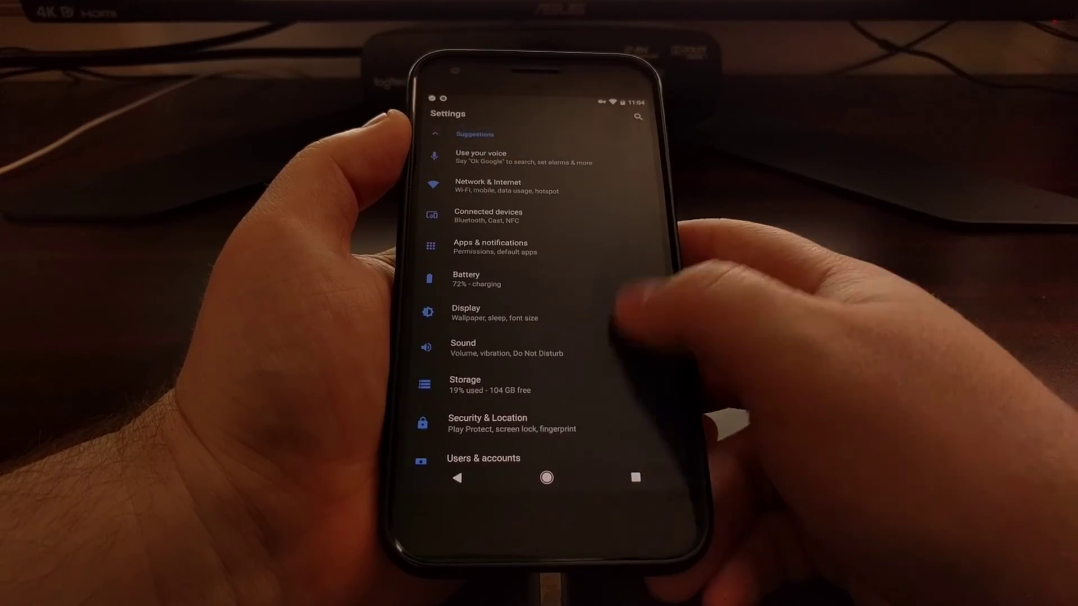
{"action": "scroll", "coordinate": [543, 294], "scroll_direction": "down", "scroll_amount": 5}
{"action": "left_click", "coordinate": [543, 473]}
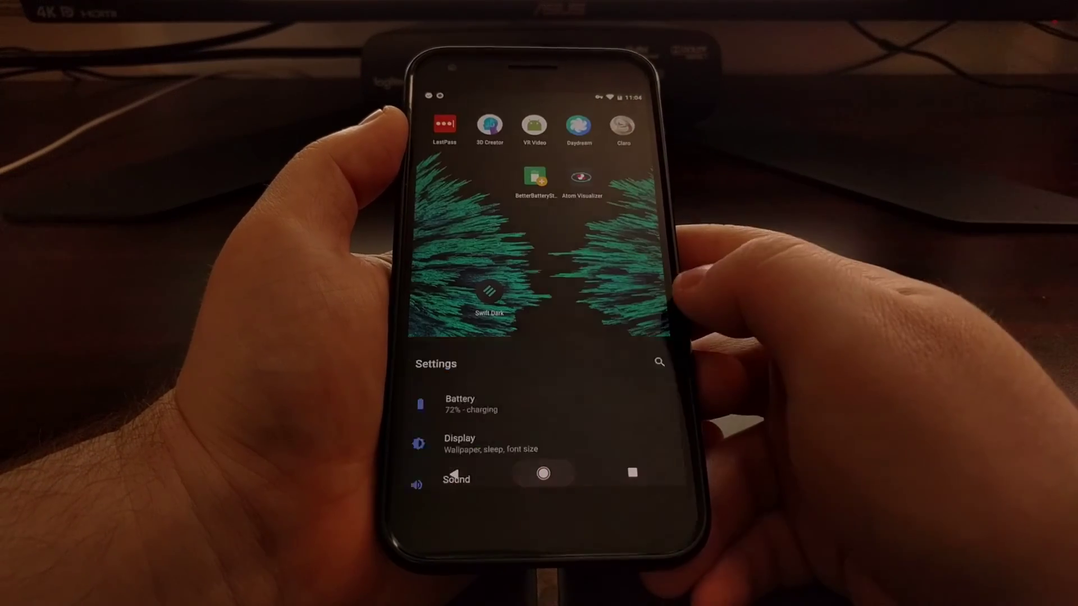